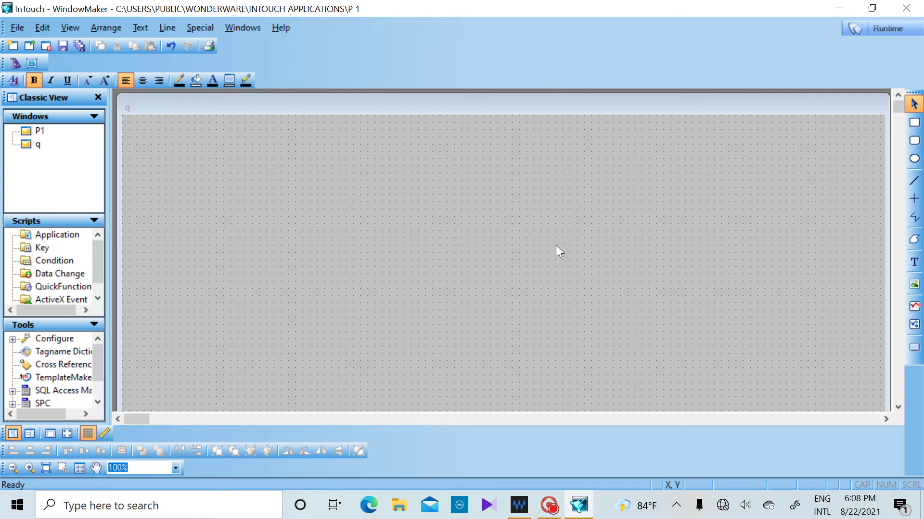
# - Insert a vertical slider wizard near the upper-left area of window q
pyautogui.click(17, 61)
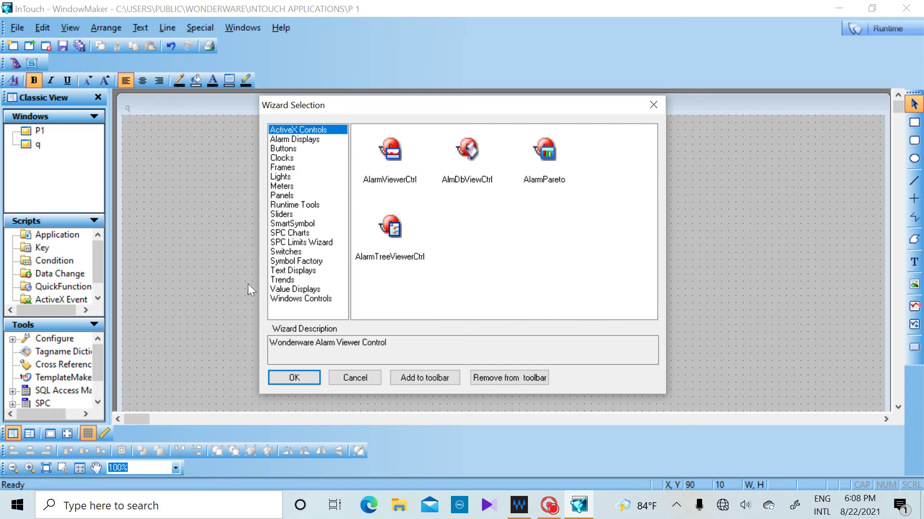
pyautogui.click(275, 215)
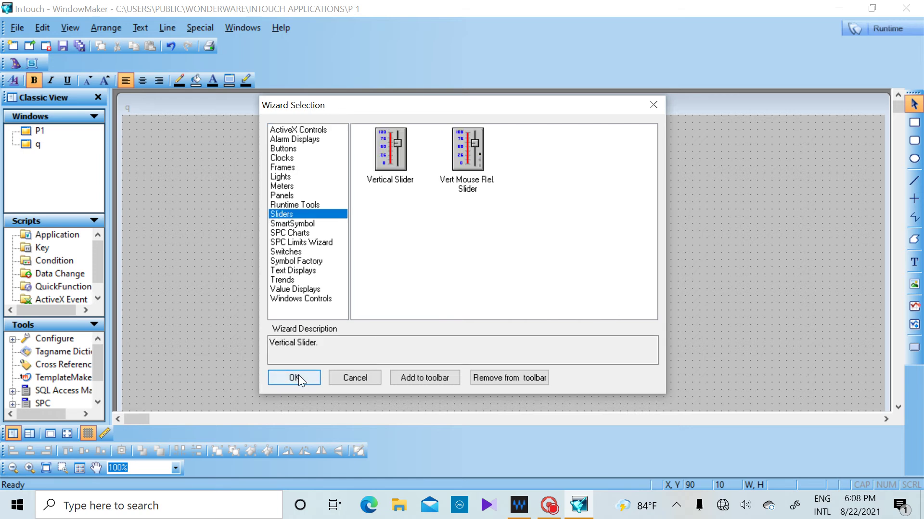
pyautogui.click(298, 375)
pyautogui.click(238, 152)
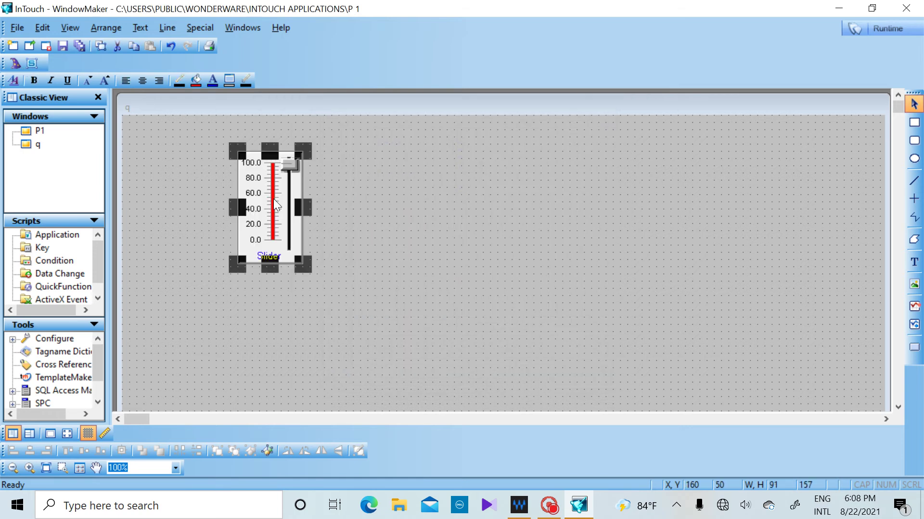
pyautogui.click(369, 283)
# - Assign the tagname t1 to the slider
pyautogui.doubleClick(253, 227)
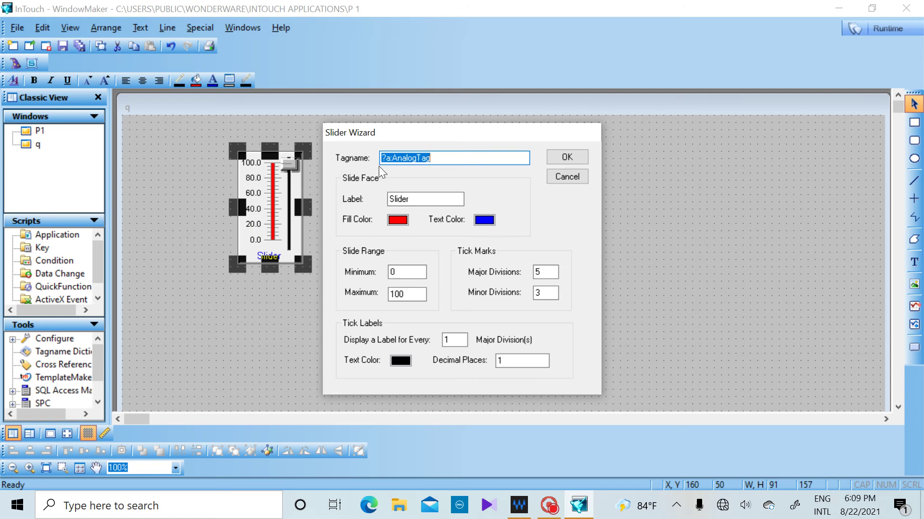
pyautogui.write('t1')
pyautogui.click(584, 151)
pyautogui.click(584, 152)
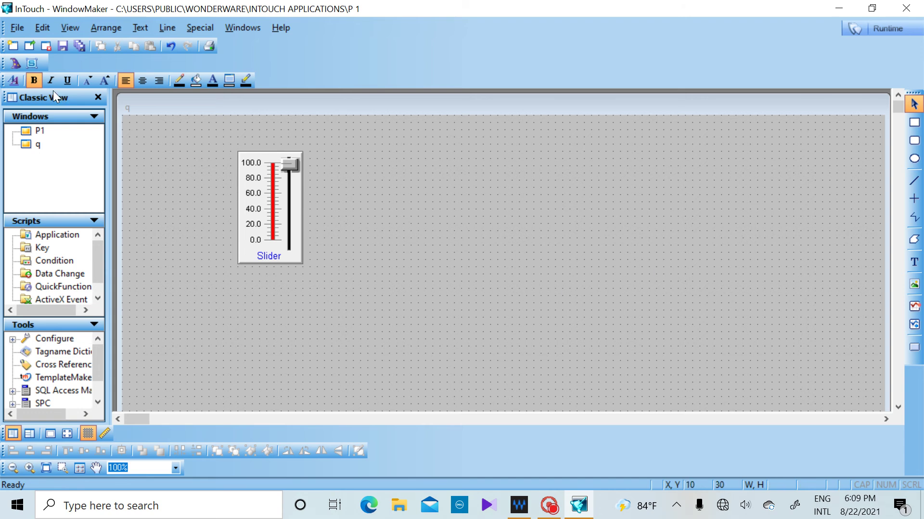
# - Insert the Jagged cut-away 4 symbol from Symbol Factory's Tank Cutaways category beside the slider, sized about 111 by 111
pyautogui.click(18, 64)
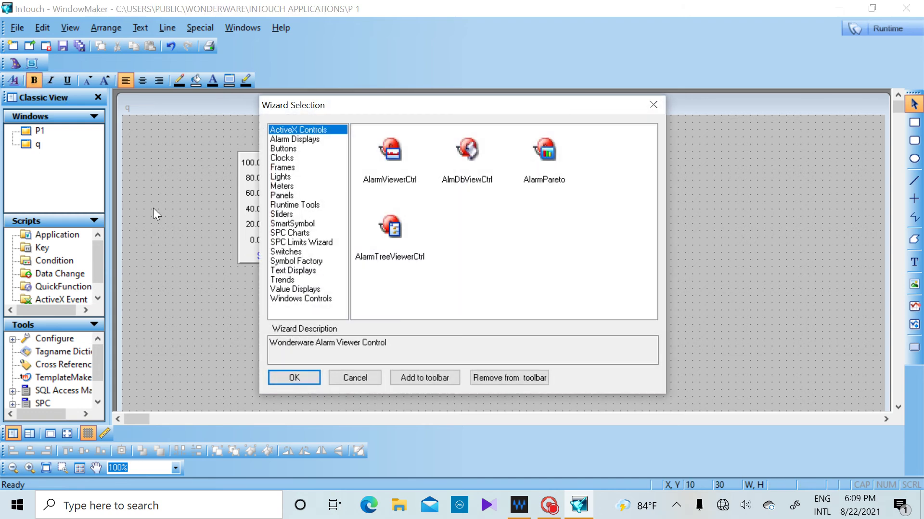
pyautogui.click(280, 261)
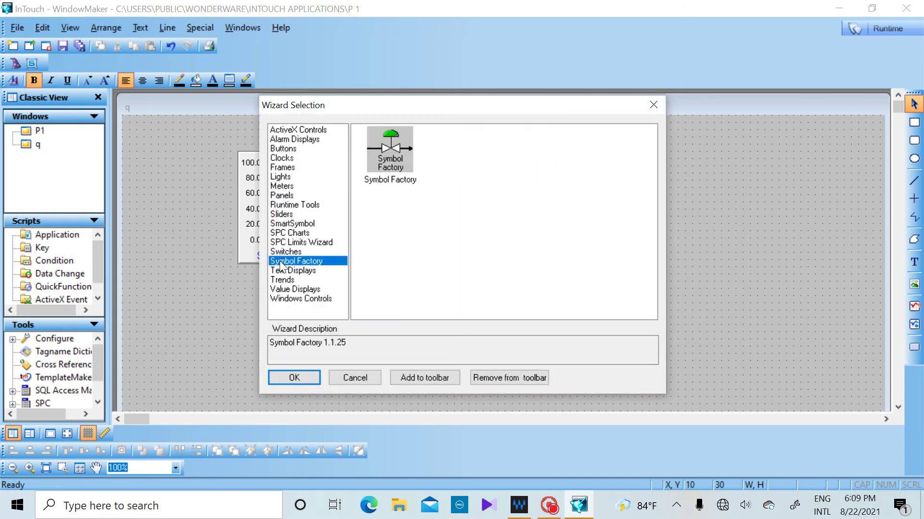
pyautogui.click(302, 376)
pyautogui.click(489, 181)
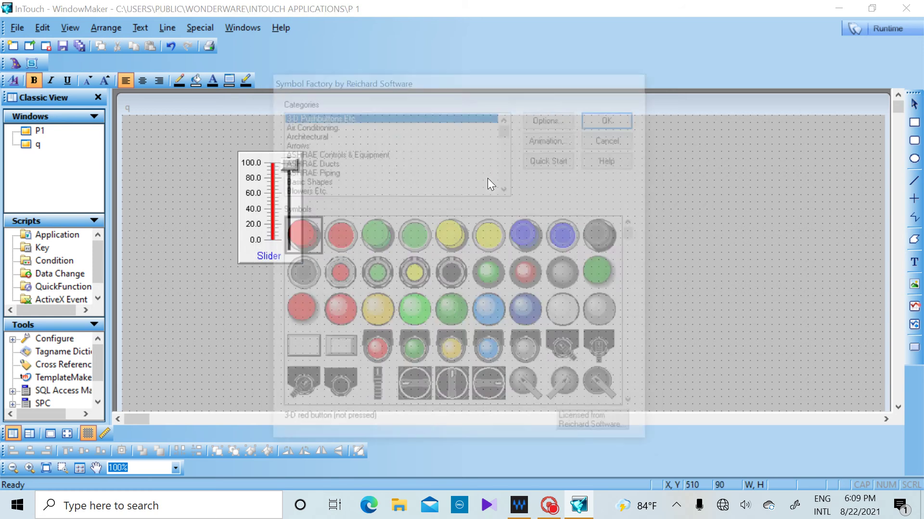
pyautogui.press('t')
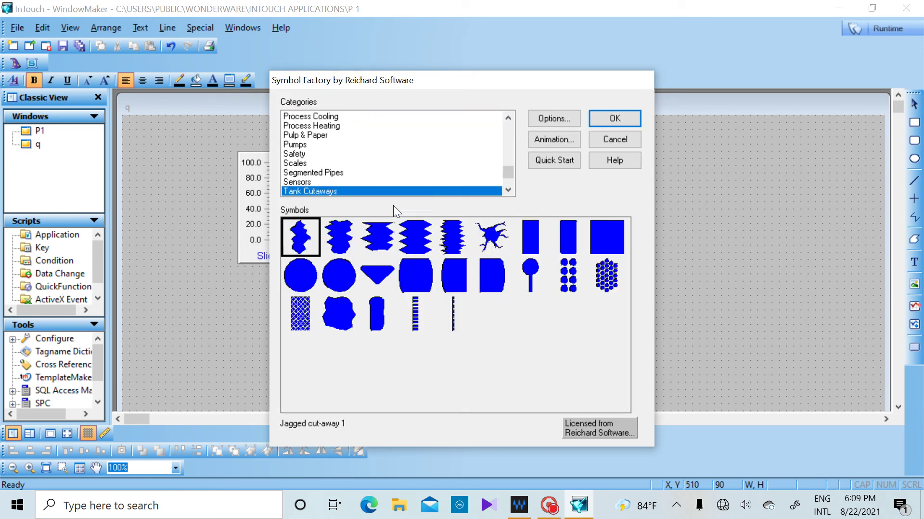
pyautogui.click(427, 239)
pyautogui.click(607, 117)
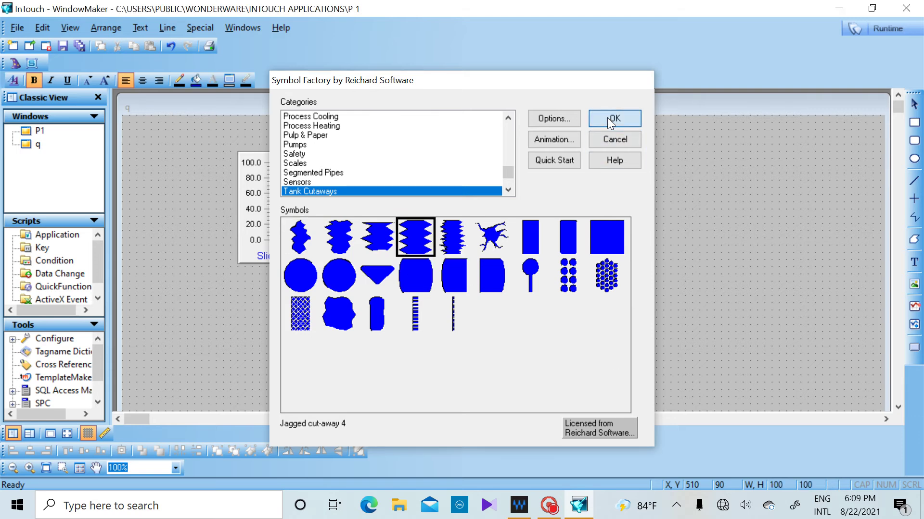
pyautogui.moveTo(564, 255)
pyautogui.mouseDown()
pyautogui.moveTo(570, 302)
pyautogui.moveTo(553, 262)
pyautogui.mouseUp()
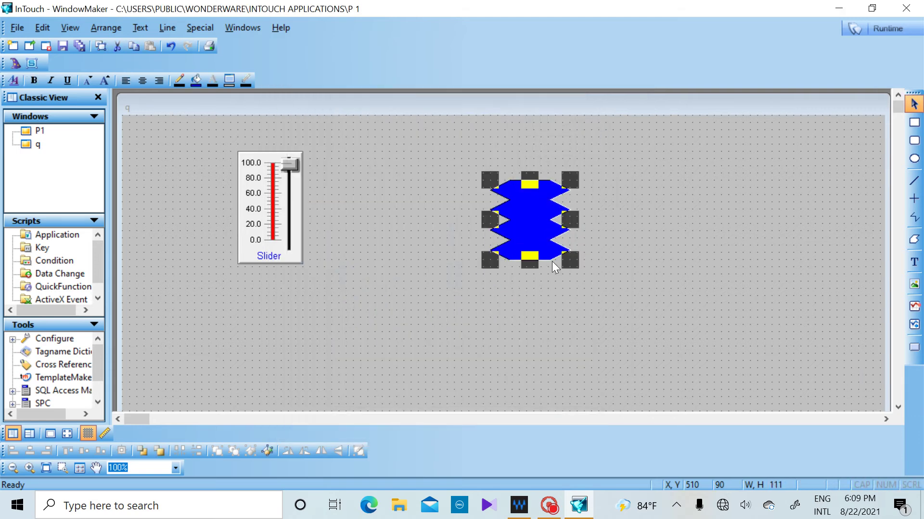
# - Break the blue jagged cutaway's cell so that it becomes a plain symbol
pyautogui.rightClick(536, 236)
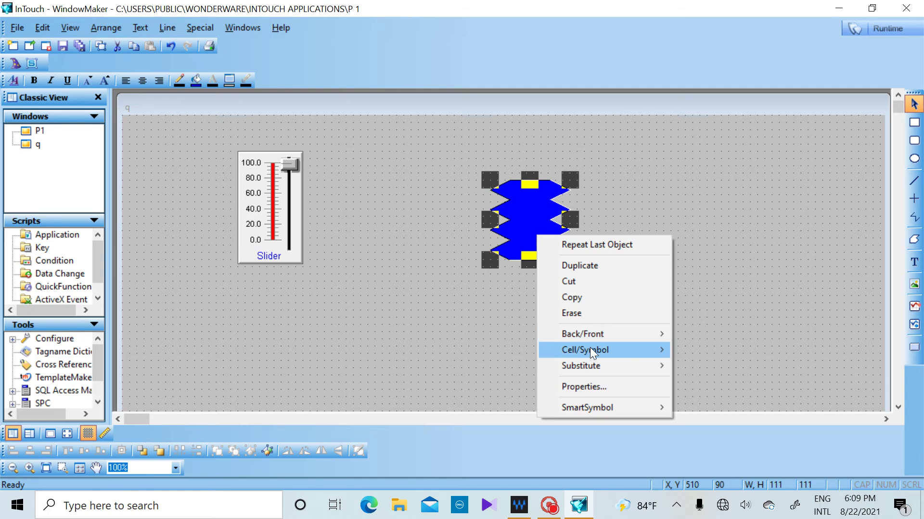
pyautogui.moveTo(590, 350)
pyautogui.click(706, 366)
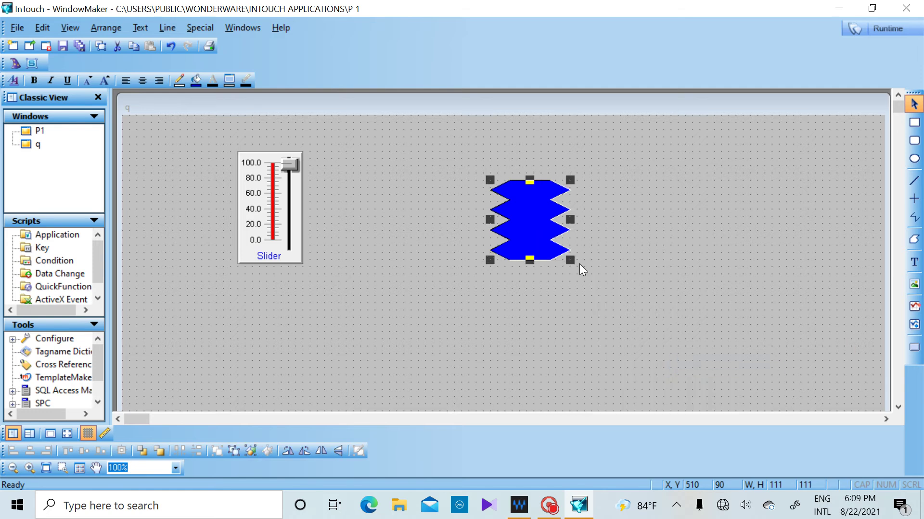
# - Link the cutaway's vertical percent fill to the expression t1 and enlarge the symbol to about 131 by 201
pyautogui.doubleClick(538, 227)
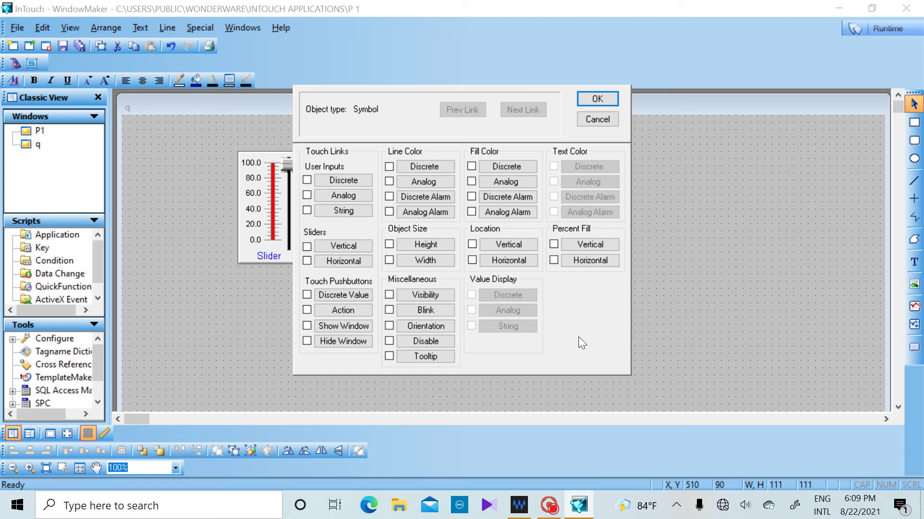
pyautogui.click(570, 249)
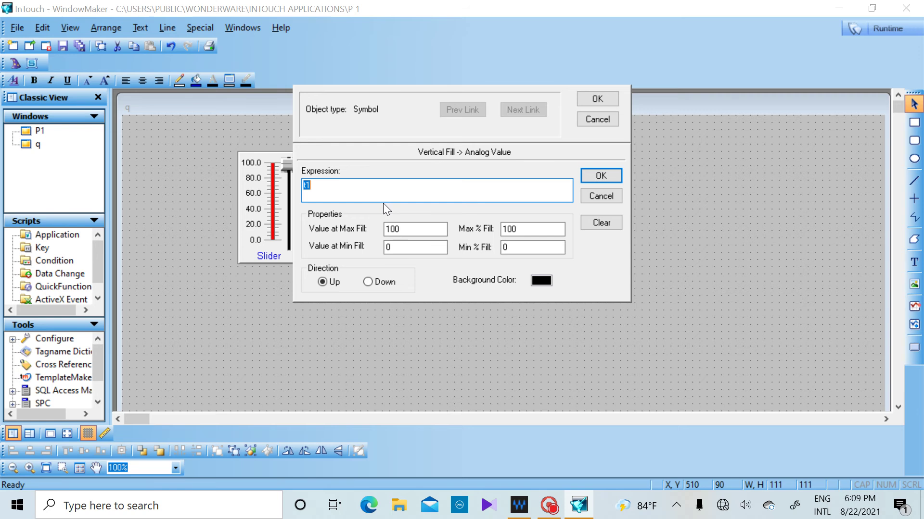
pyautogui.click(592, 176)
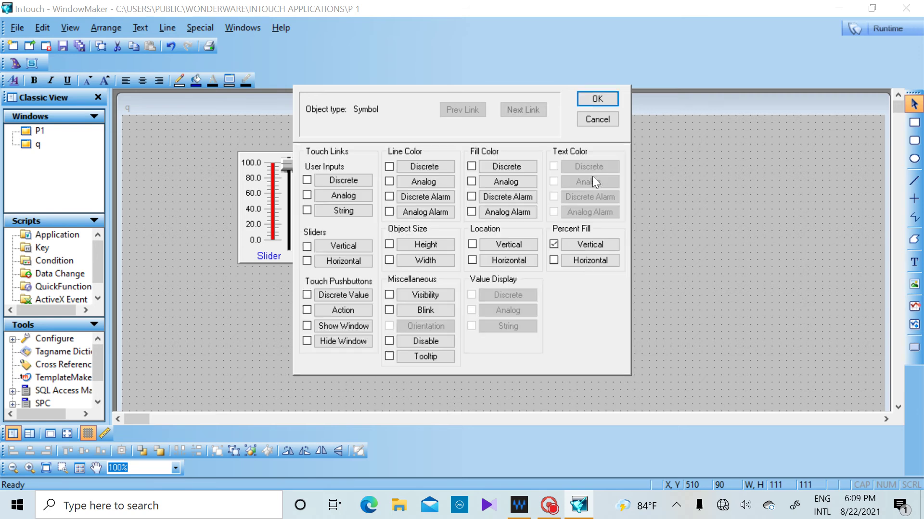
pyautogui.click(597, 98)
pyautogui.moveTo(571, 261); pyautogui.dragTo(584, 325)
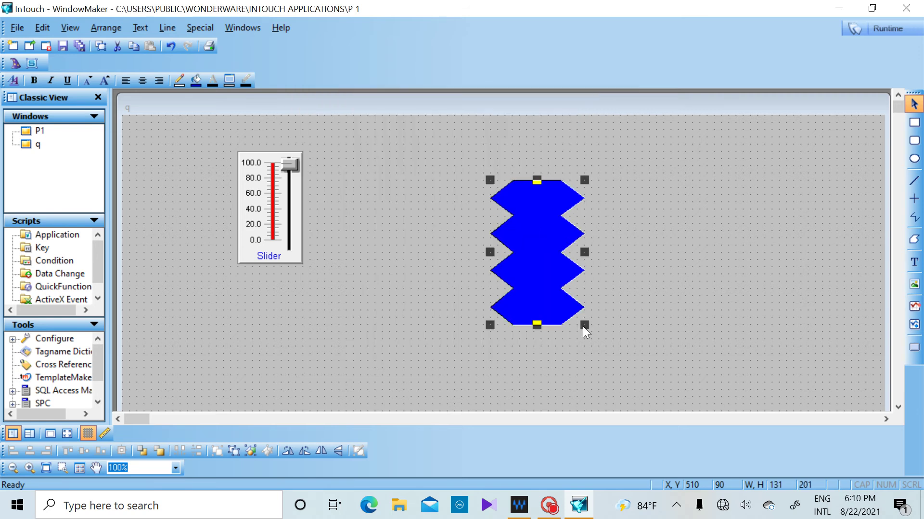
# - Insert Tank 2 from Symbol Factory's Tanks category between the slider and the cutaway, sized about 131 by 126
pyautogui.click(13, 65)
pyautogui.click(288, 263)
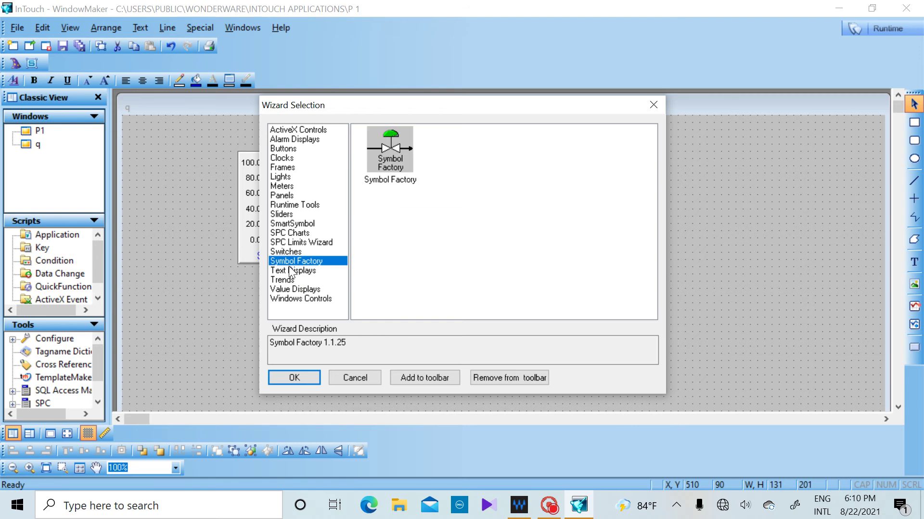
pyautogui.click(289, 384)
pyautogui.click(359, 261)
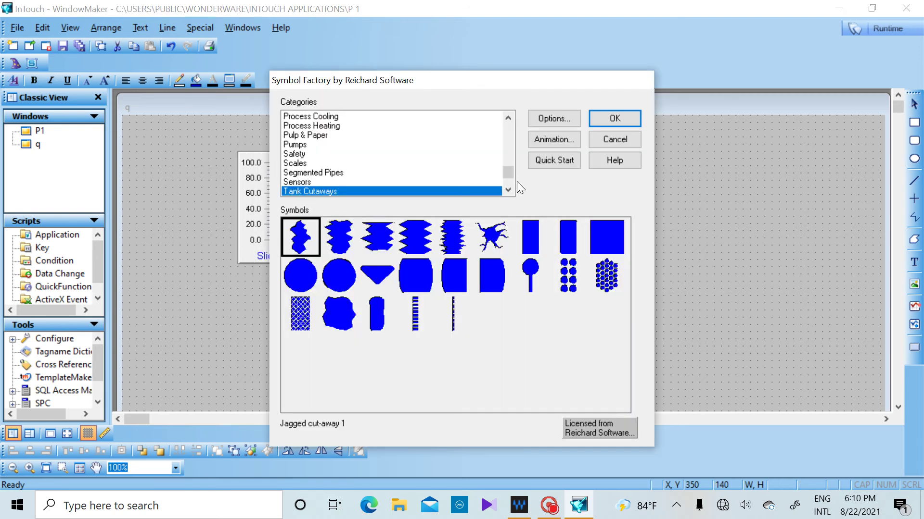
pyautogui.click(509, 188)
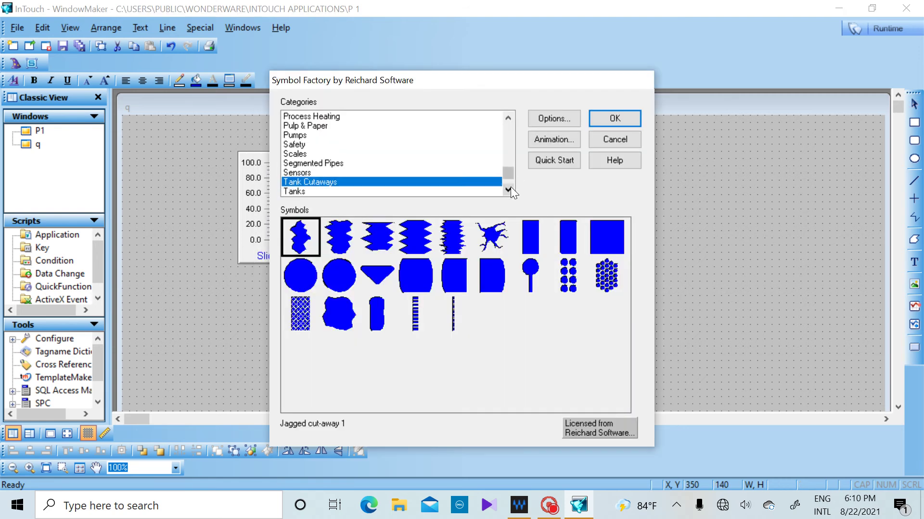
pyautogui.click(289, 192)
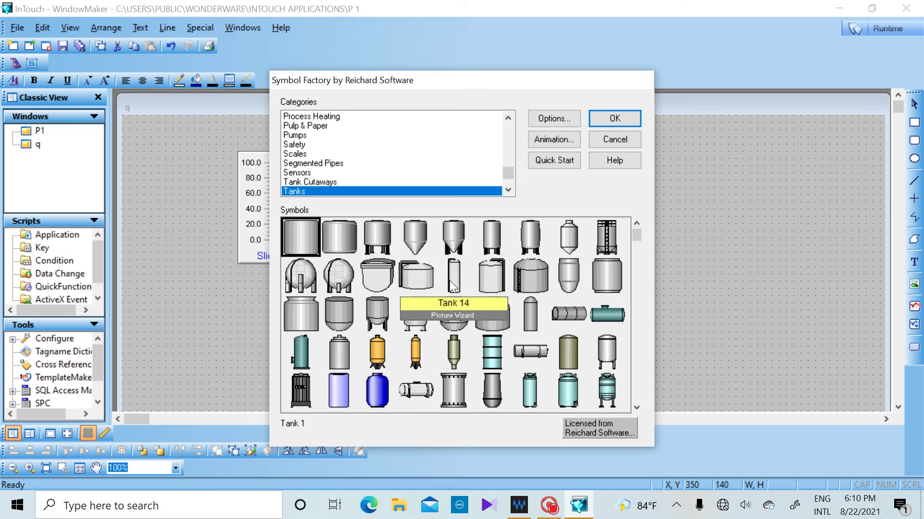
pyautogui.click(340, 237)
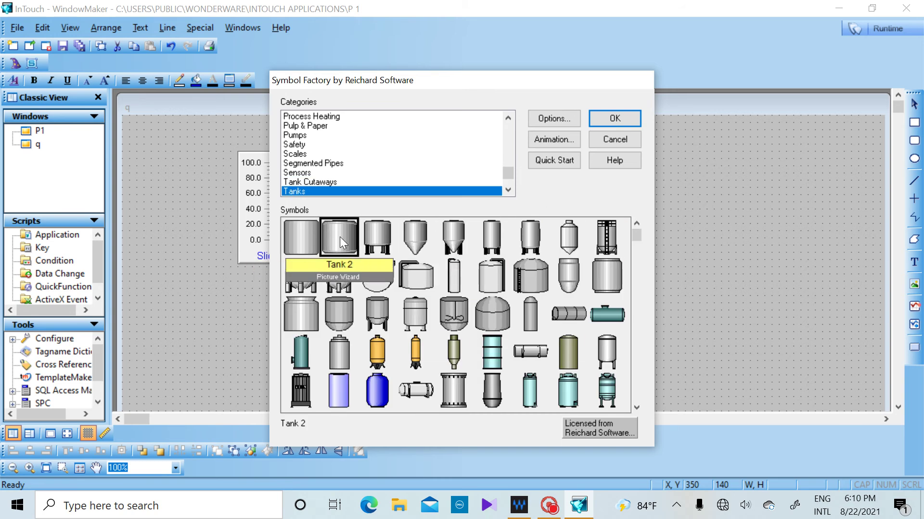
pyautogui.click(625, 116)
pyautogui.moveTo(450, 290); pyautogui.dragTo(469, 389)
pyautogui.moveTo(416, 209); pyautogui.dragTo(418, 145)
# - Break the tank's cell so that it becomes a plain symbol
pyautogui.rightClick(418, 183)
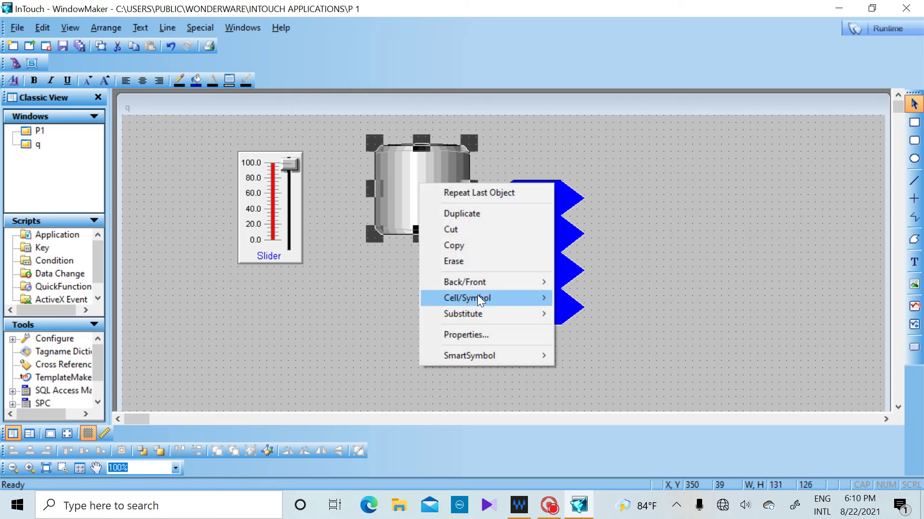
pyautogui.moveTo(477, 296)
pyautogui.click(589, 310)
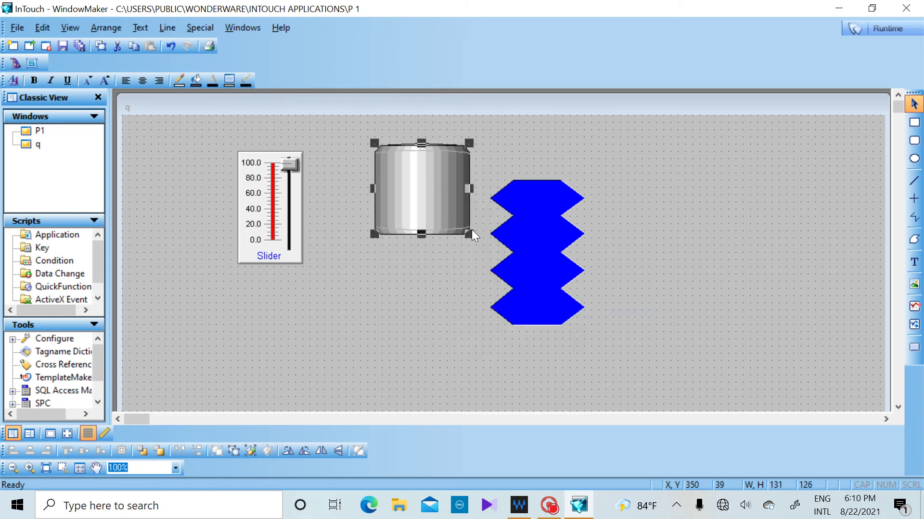
# - Stretch the tank downward to a height of about 282 and move the blue cutaway onto it
pyautogui.moveTo(422, 236); pyautogui.dragTo(429, 346)
pyautogui.moveTo(522, 280); pyautogui.dragTo(417, 287)
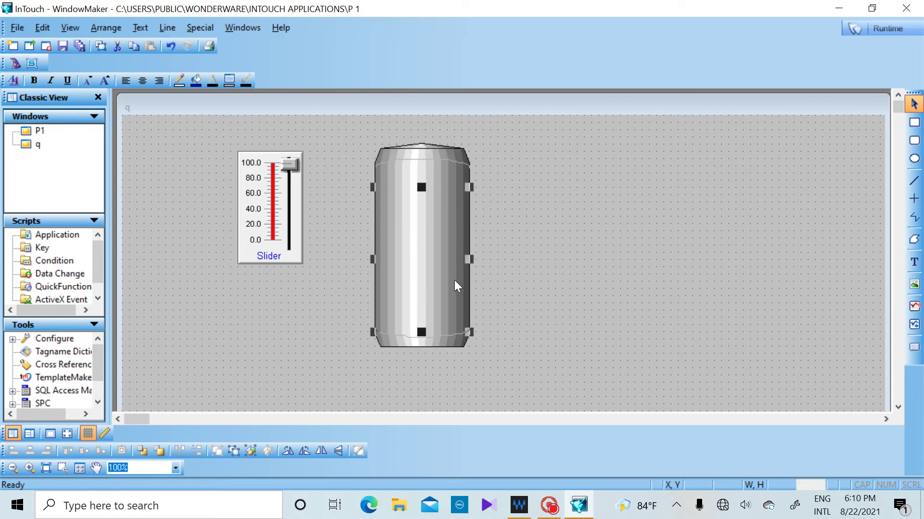
# - Bring the tank to the front of the stacking order
pyautogui.rightClick(432, 257)
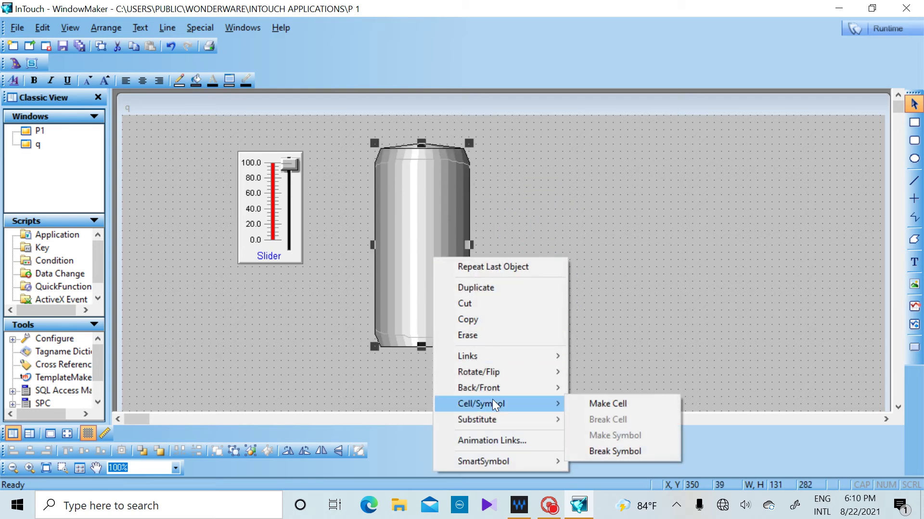
pyautogui.moveTo(492, 394)
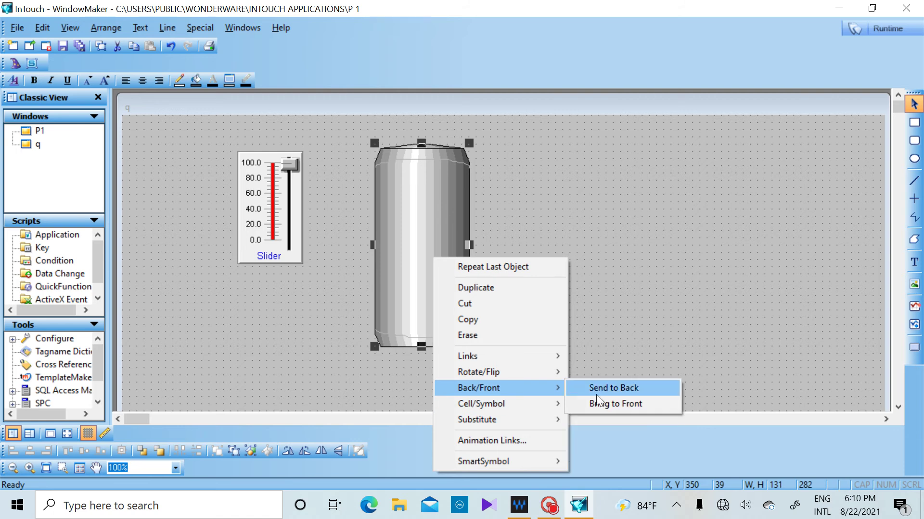
pyautogui.click(621, 400)
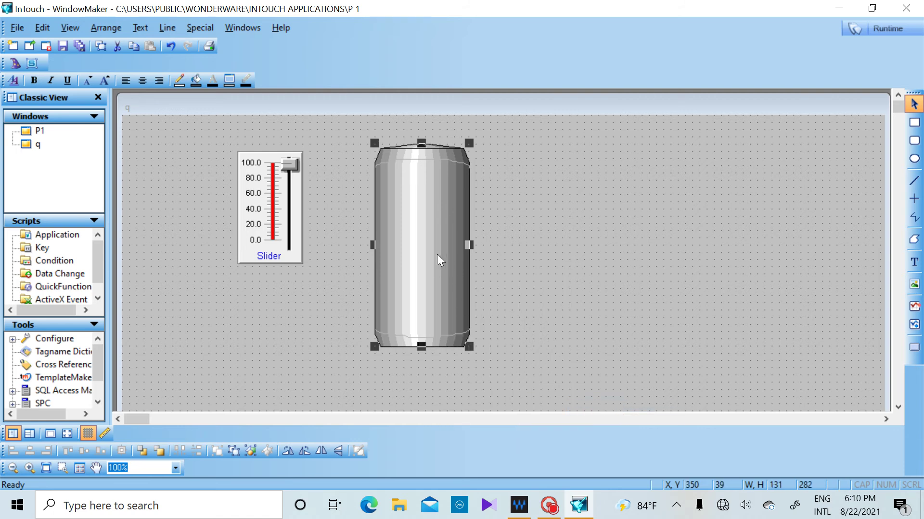
# - Send the tank to the back, behind the blue cutaway
pyautogui.rightClick(436, 254)
pyautogui.moveTo(509, 388)
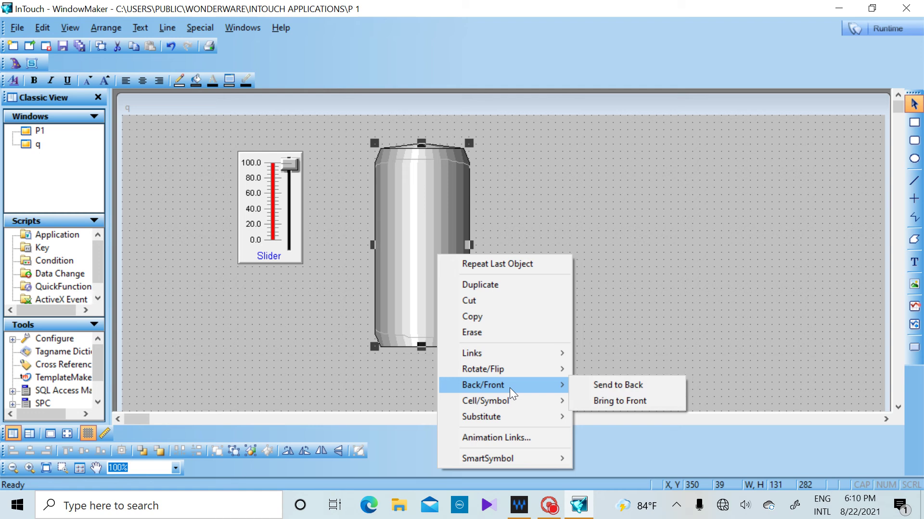
pyautogui.click(601, 386)
pyautogui.click(573, 286)
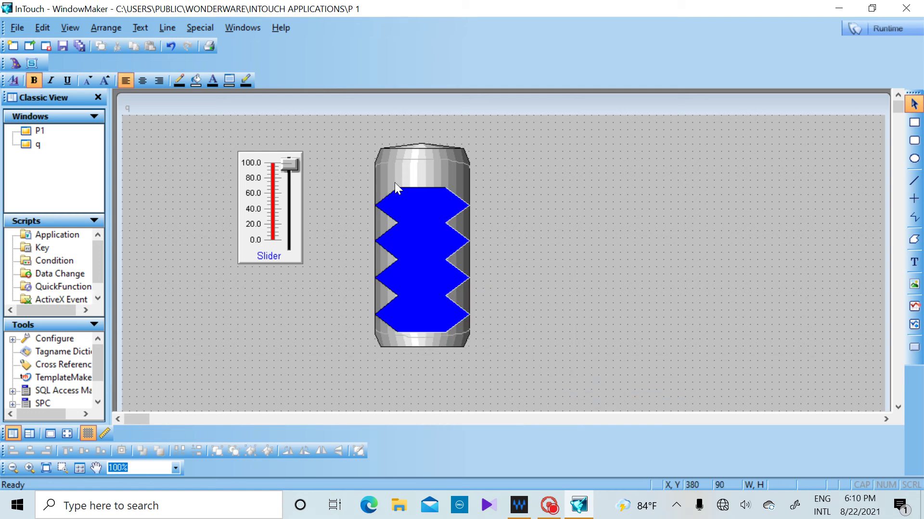
# - Extend the cutaway's upper edge inside the tank to make it about 222 high
pyautogui.click(433, 212)
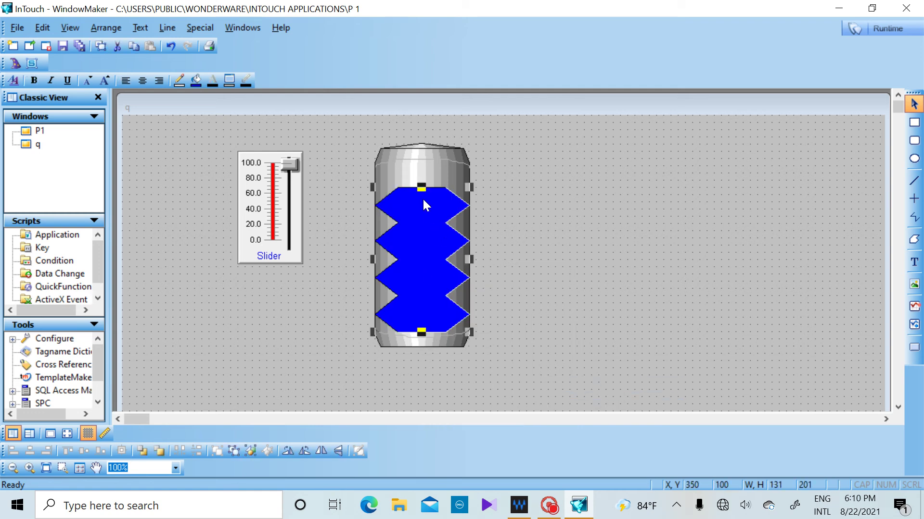
pyautogui.moveTo(423, 189); pyautogui.dragTo(421, 172)
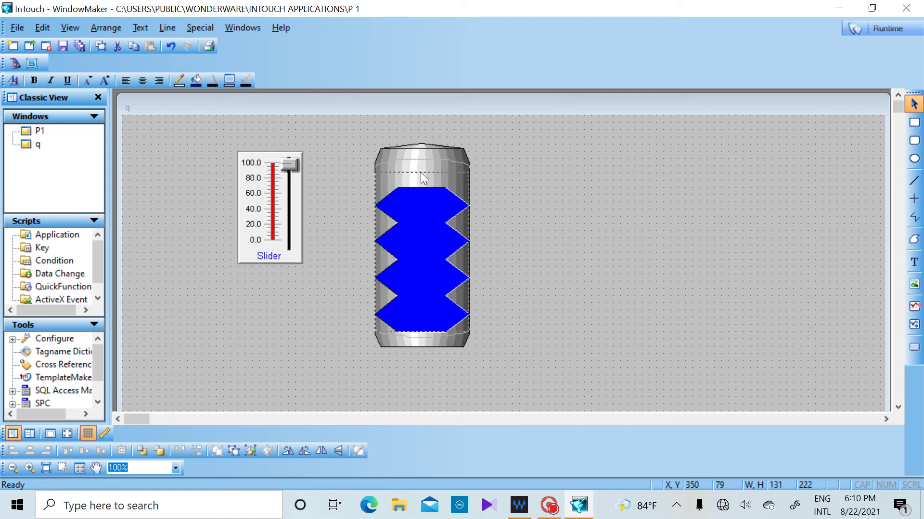
pyautogui.click(526, 251)
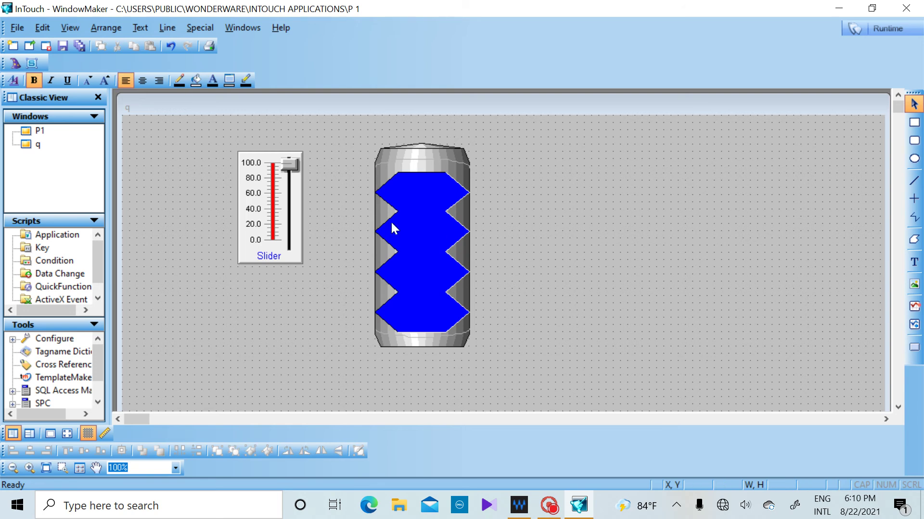
# - Review the blue cutaway's vertical percent fill link and accept its settings
pyautogui.click(423, 228)
pyautogui.doubleClick(424, 228)
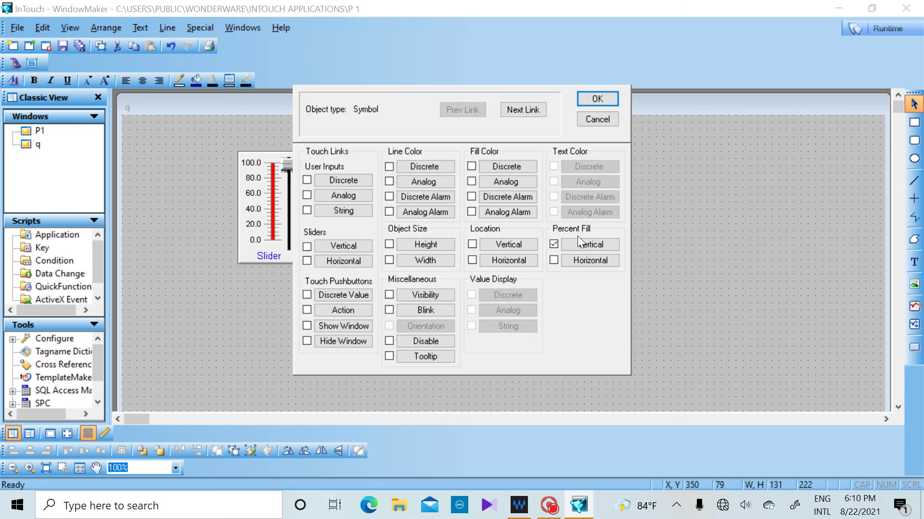
pyautogui.click(582, 243)
pyautogui.click(599, 176)
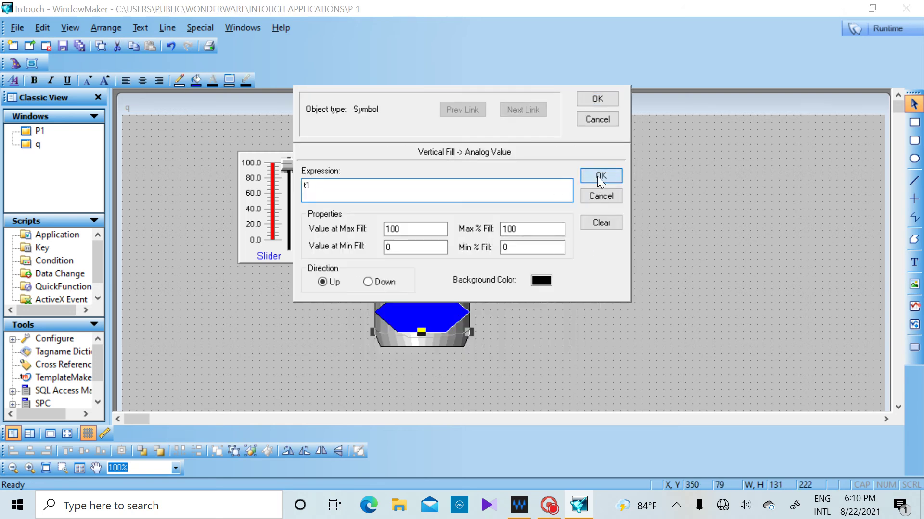
pyautogui.click(597, 99)
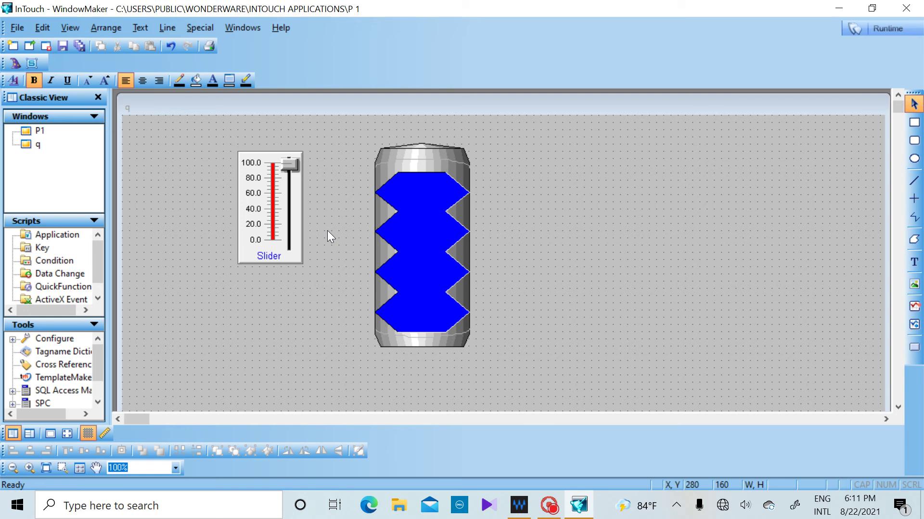
# - Insert a 16-Pen Trend from the Trends wizards and place it beside the tank
pyautogui.click(15, 60)
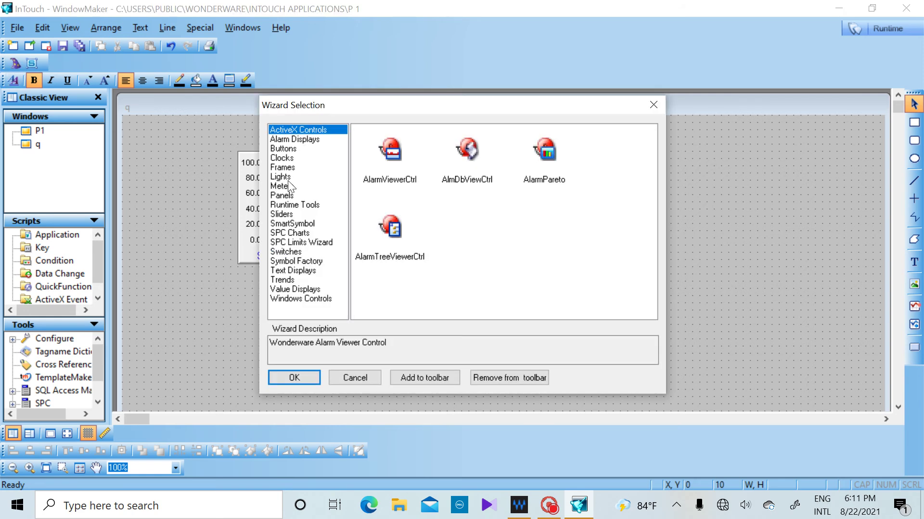
pyautogui.click(288, 281)
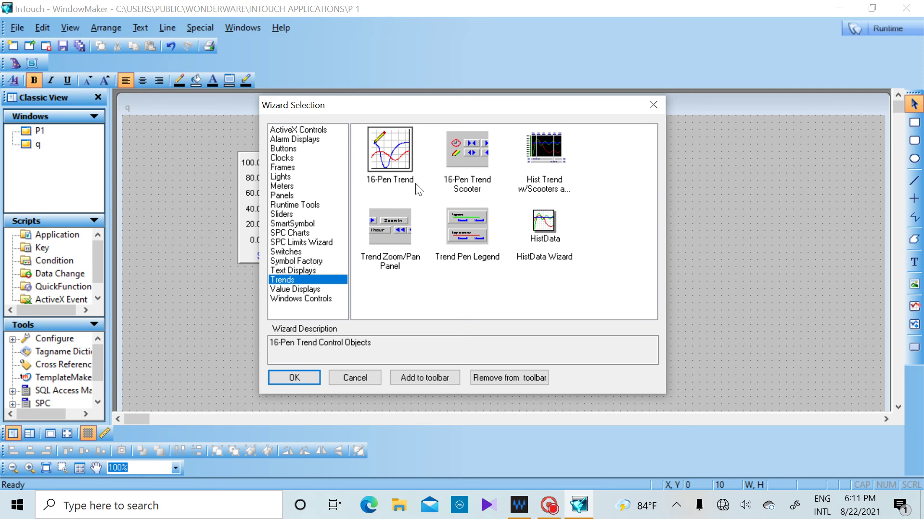
pyautogui.click(392, 161)
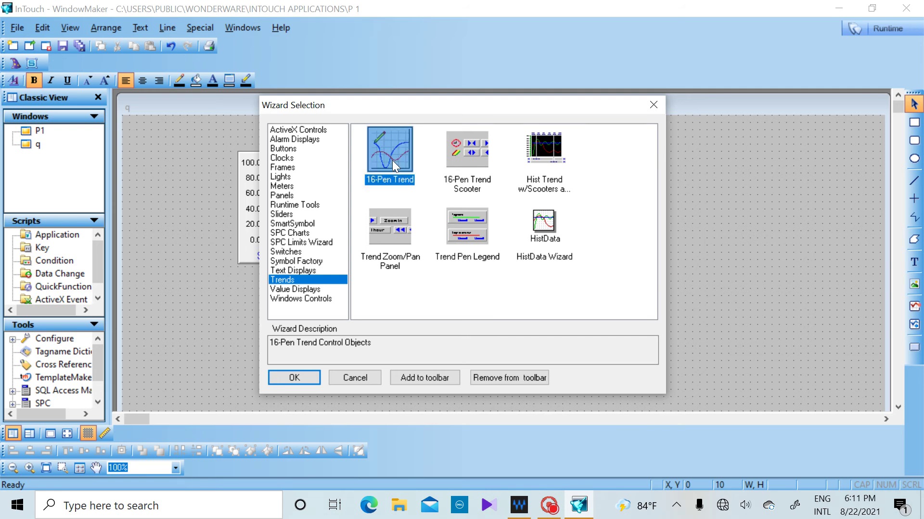
pyautogui.click(308, 380)
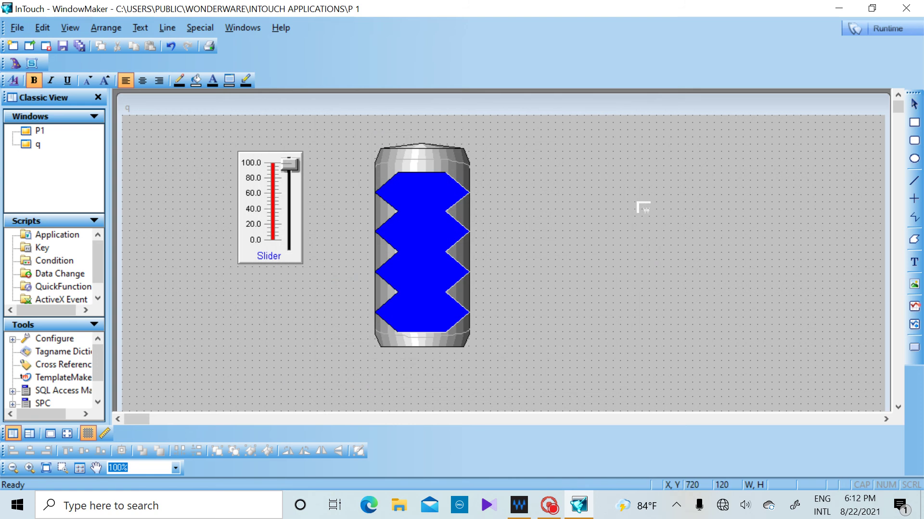
pyautogui.click(636, 203)
pyautogui.moveTo(690, 260); pyautogui.dragTo(551, 180)
# - Shift the slider, blue cutaway and tank to the left to make room for the trend, keeping the cutaway over the tank
pyautogui.moveTo(426, 225); pyautogui.dragTo(356, 214)
pyautogui.click(195, 200)
pyautogui.moveTo(195, 200); pyautogui.dragTo(195, 200)
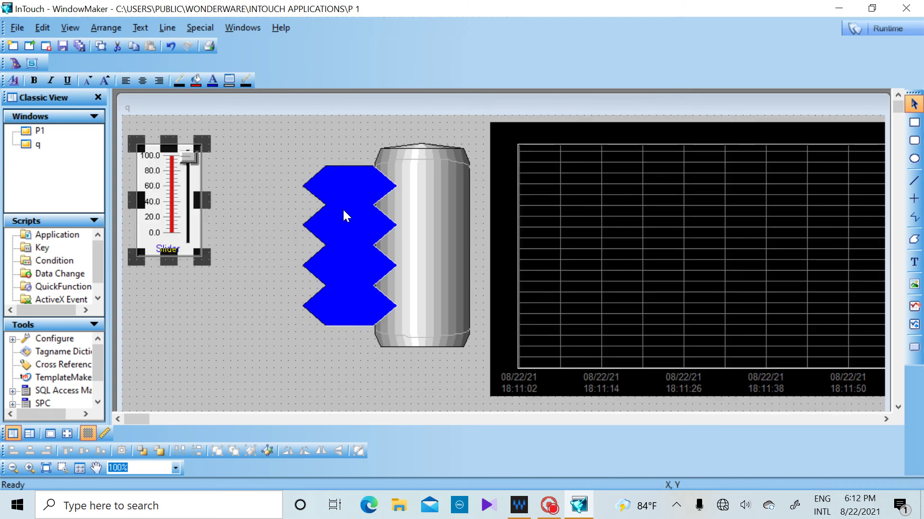
pyautogui.moveTo(438, 175); pyautogui.dragTo(362, 174)
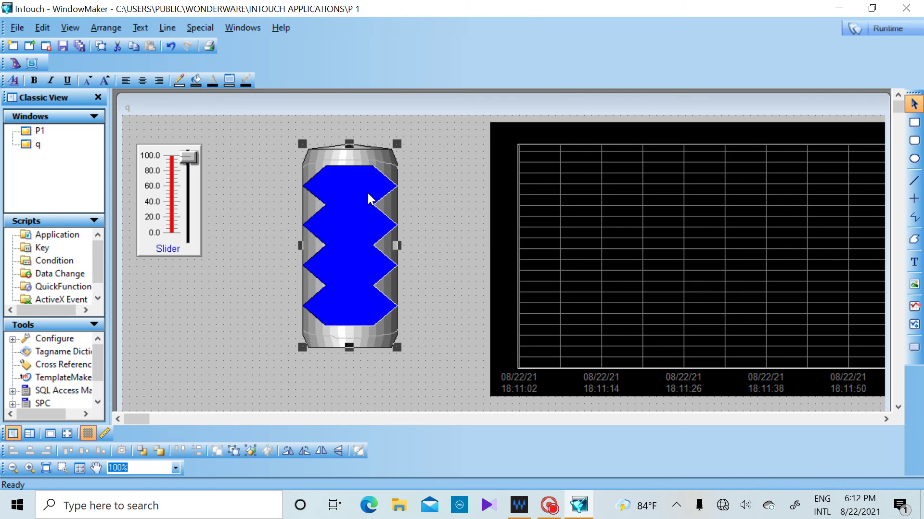
# - Move the trend chart close to the tank and shrink it to about 601 by 351
pyautogui.moveTo(692, 238); pyautogui.dragTo(621, 238)
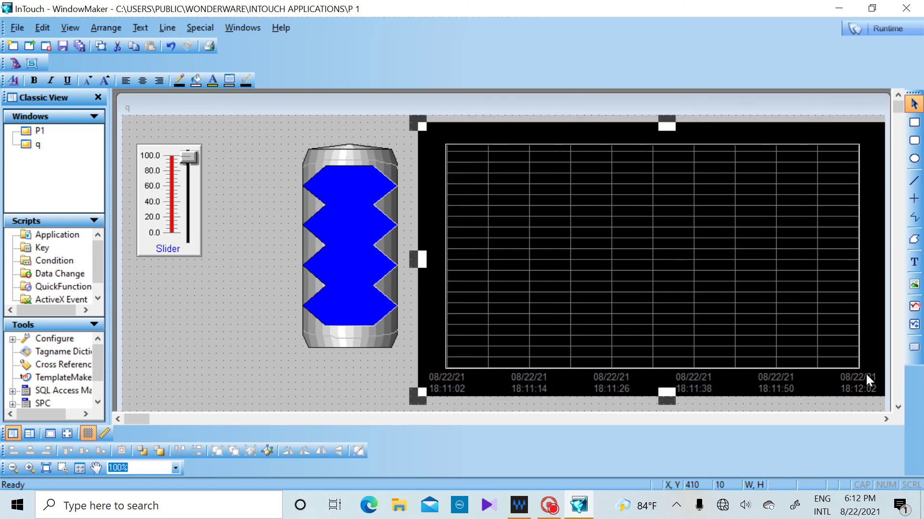
pyautogui.moveTo(421, 391); pyautogui.dragTo(485, 372)
pyautogui.moveTo(646, 275); pyautogui.dragTo(592, 276)
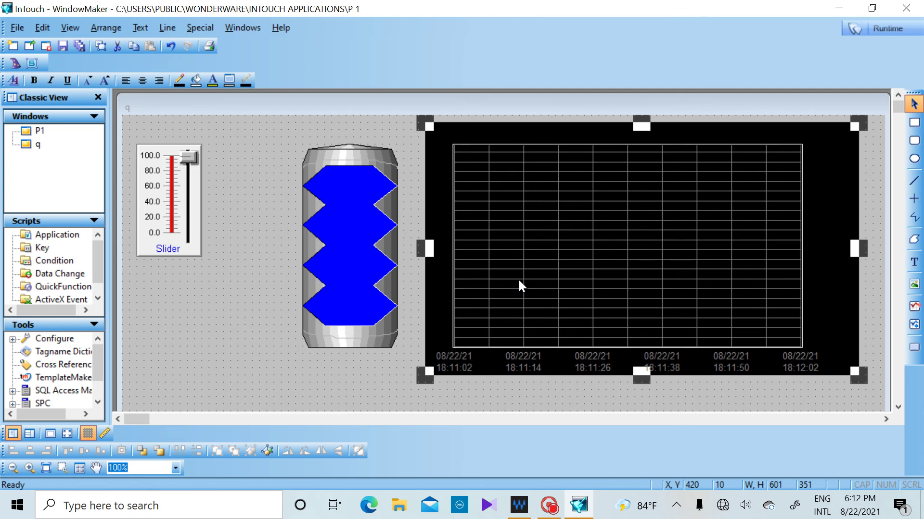
# - Assign tag t1 to the green pen 3 in the trend chart's configuration
pyautogui.doubleClick(595, 280)
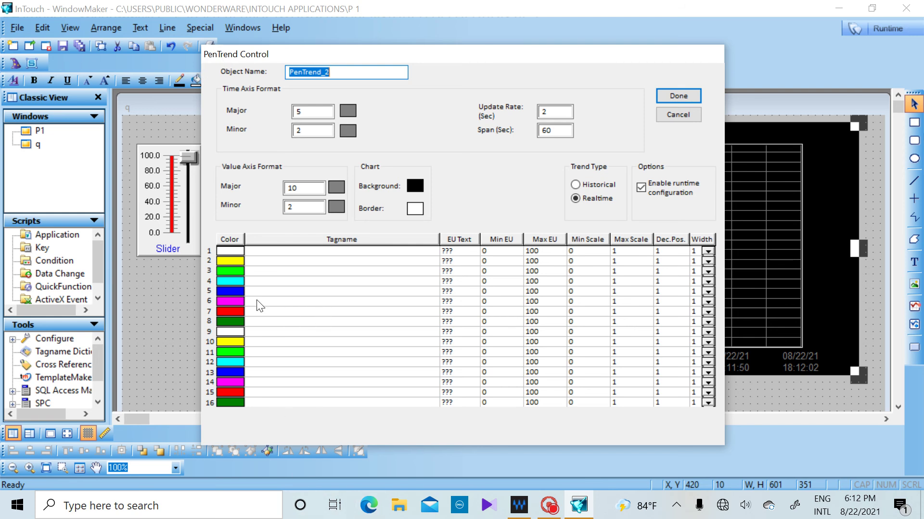
pyautogui.doubleClick(322, 314)
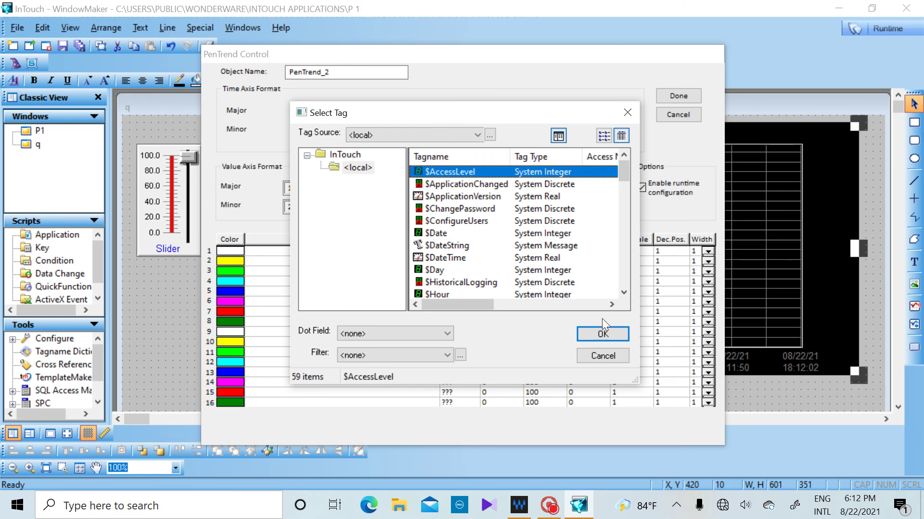
pyautogui.click(610, 357)
pyautogui.click(322, 272)
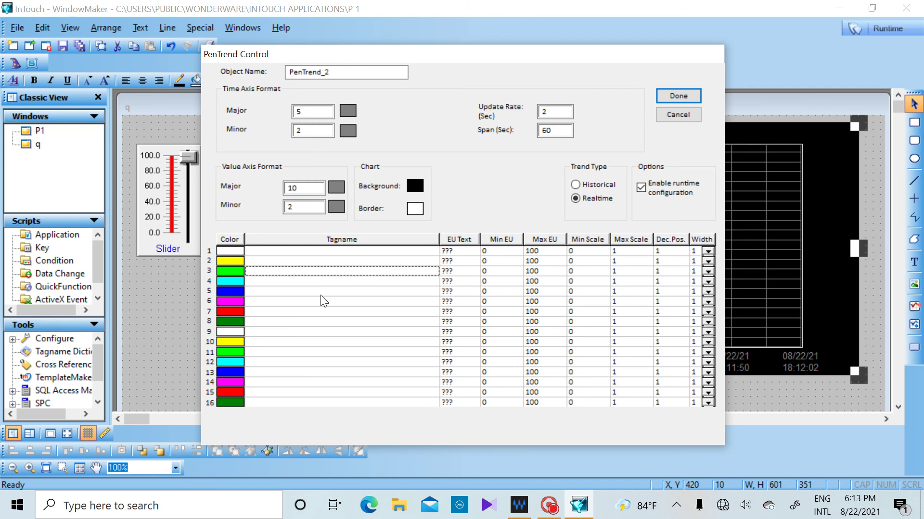
pyautogui.write('t')
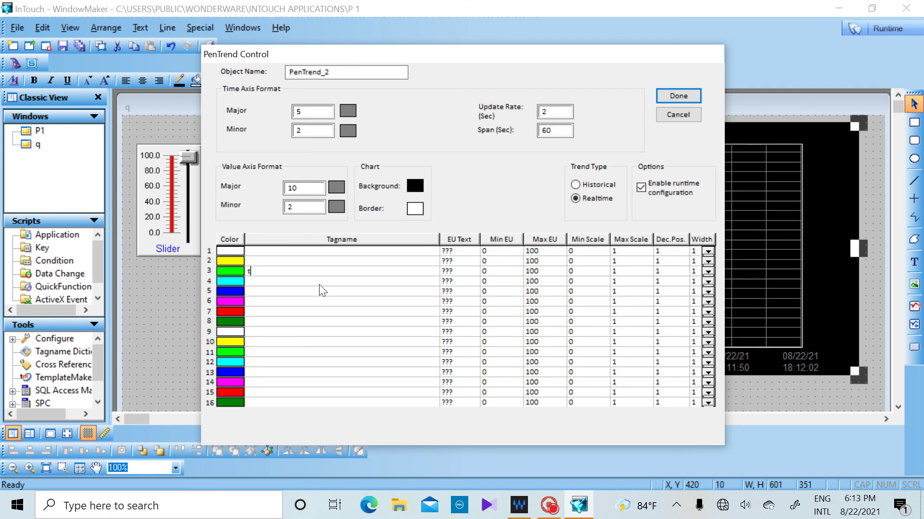
pyautogui.write('1')
pyautogui.click(678, 95)
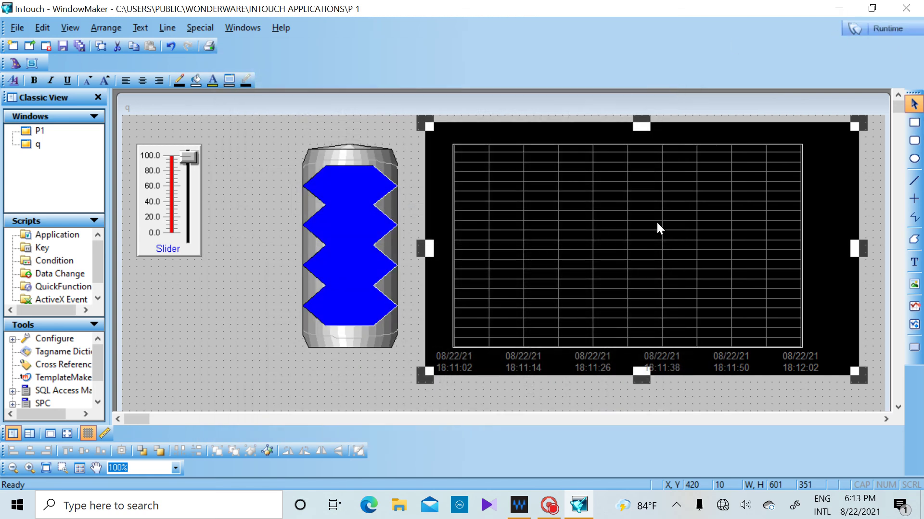
# - Switch the application to runtime, dismissing the startup prompts and the trend configuration dialog
pyautogui.click(889, 31)
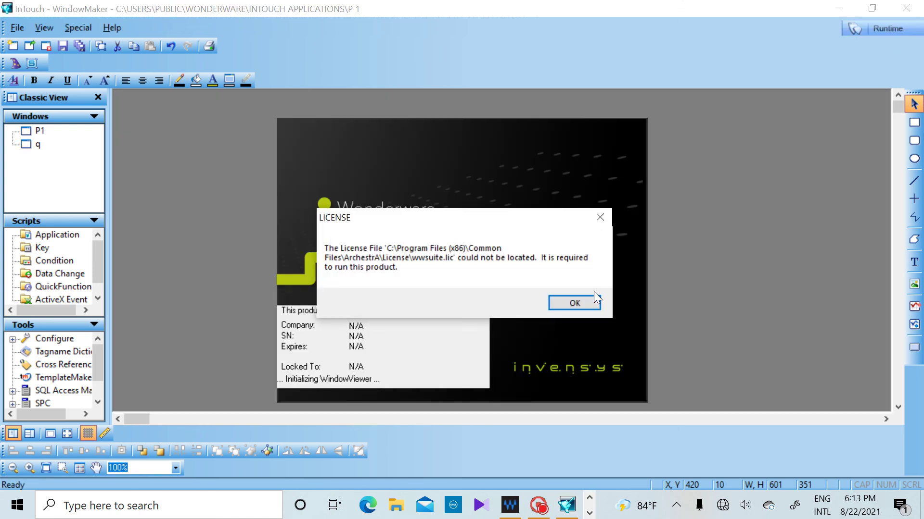
pyautogui.click(564, 302)
pyautogui.click(564, 302)
pyautogui.click(539, 301)
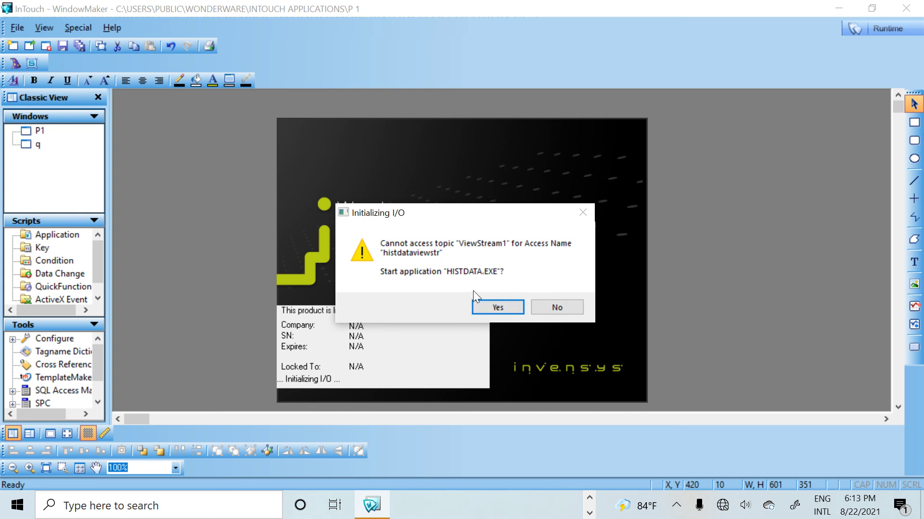
pyautogui.click(509, 311)
pyautogui.click(564, 310)
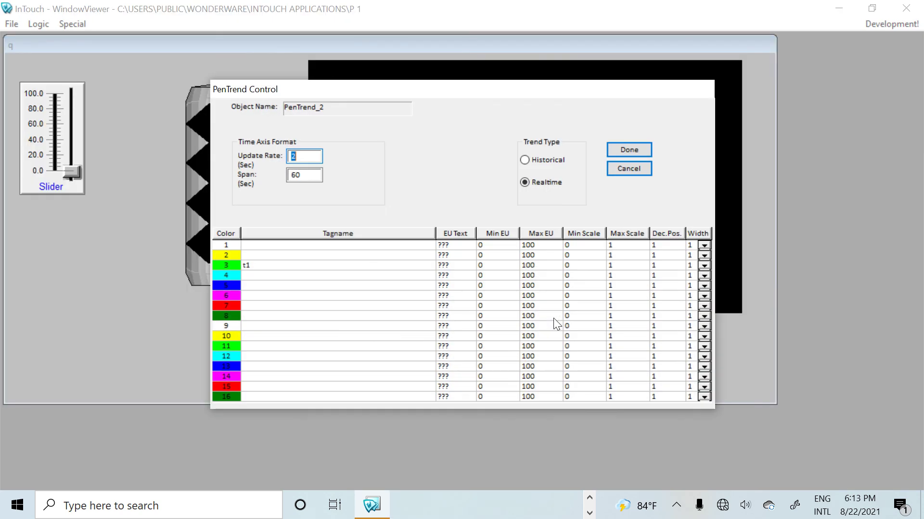
pyautogui.click(627, 169)
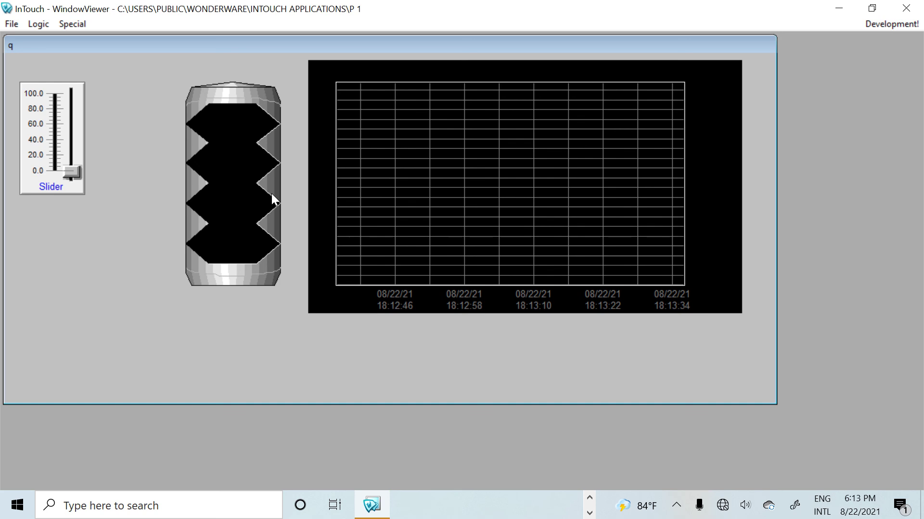
# - Test the tank fill and green trend pen by varying the slider value, and return to development mode
pyautogui.moveTo(72, 174)
pyautogui.mouseDown()
pyautogui.moveTo(70, 90)
pyautogui.moveTo(82, 166)
pyautogui.moveTo(75, 126)
pyautogui.moveTo(68, 168)
pyautogui.moveTo(60, 130)
pyautogui.moveTo(60, 168)
pyautogui.moveTo(60, 114)
pyautogui.mouseUp()
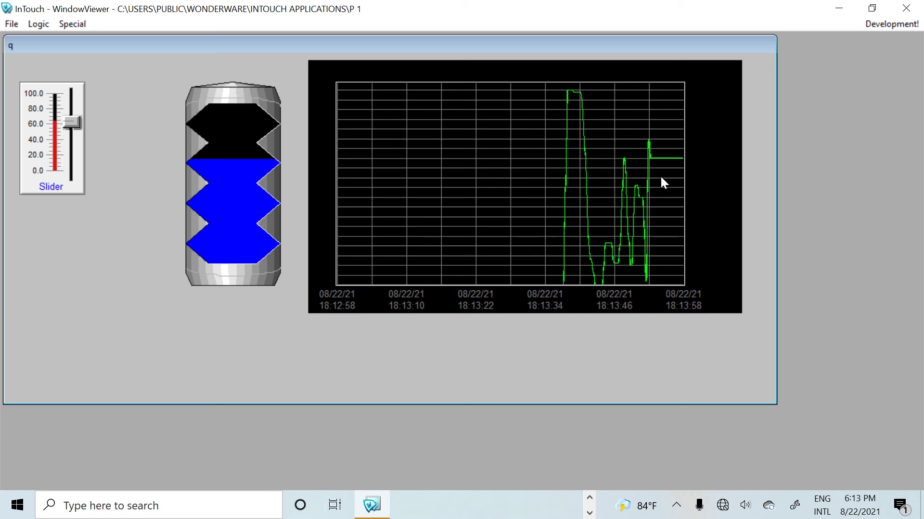
pyautogui.moveTo(70, 123)
pyautogui.mouseDown()
pyautogui.moveTo(70, 147)
pyautogui.moveTo(63, 114)
pyautogui.mouseUp()
pyautogui.click(885, 25)
# - Assign tag t1 to the blue pen 5 in the trend chart's configuration
pyautogui.click(596, 226)
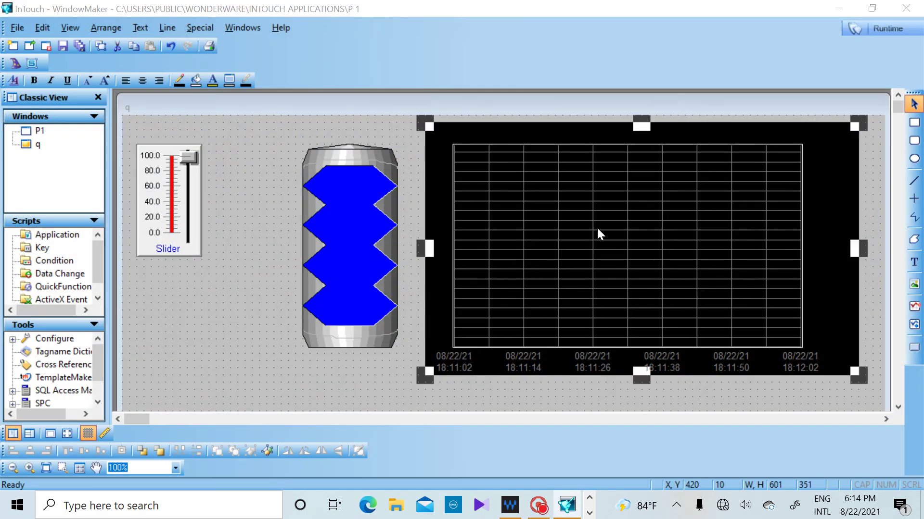
pyautogui.doubleClick(596, 226)
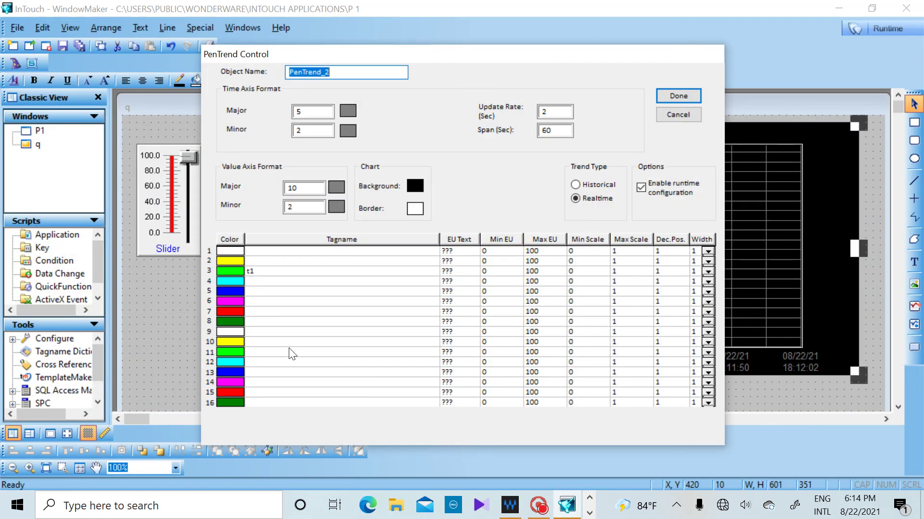
pyautogui.doubleClick(261, 292)
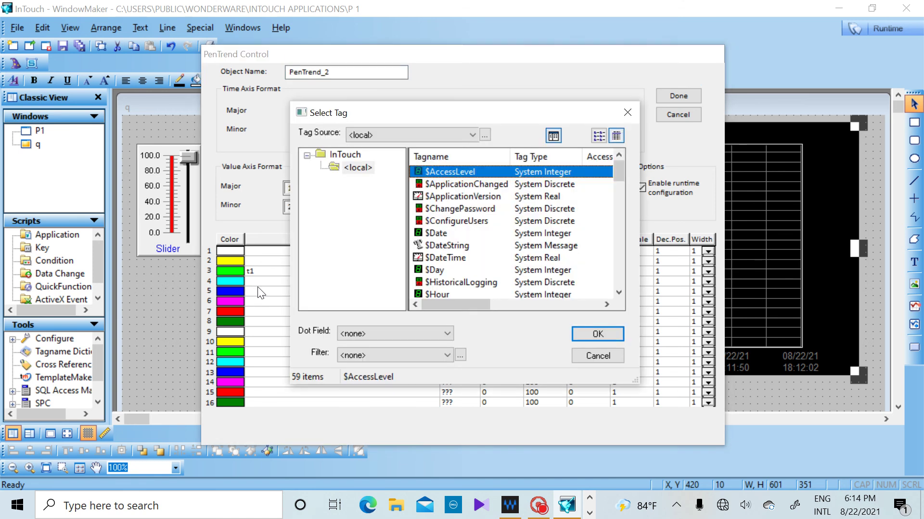
pyautogui.click(598, 354)
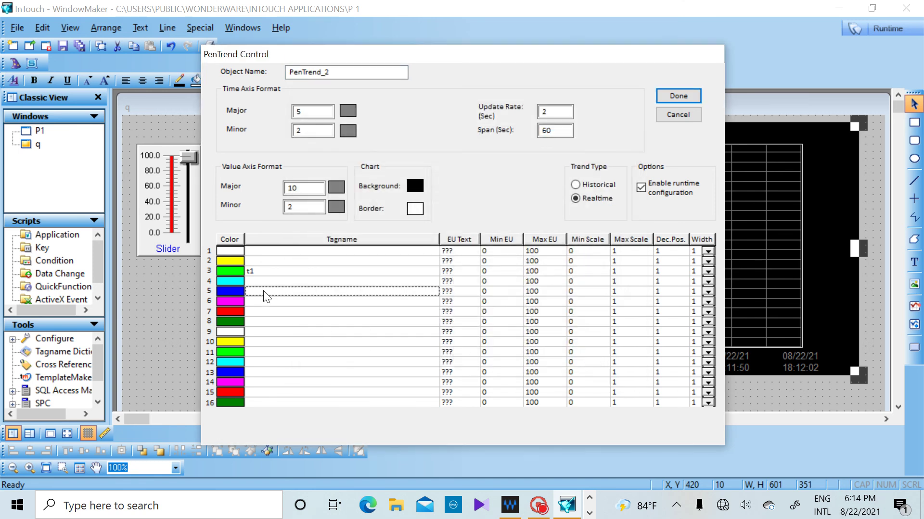
pyautogui.write('t1')
pyautogui.click(665, 96)
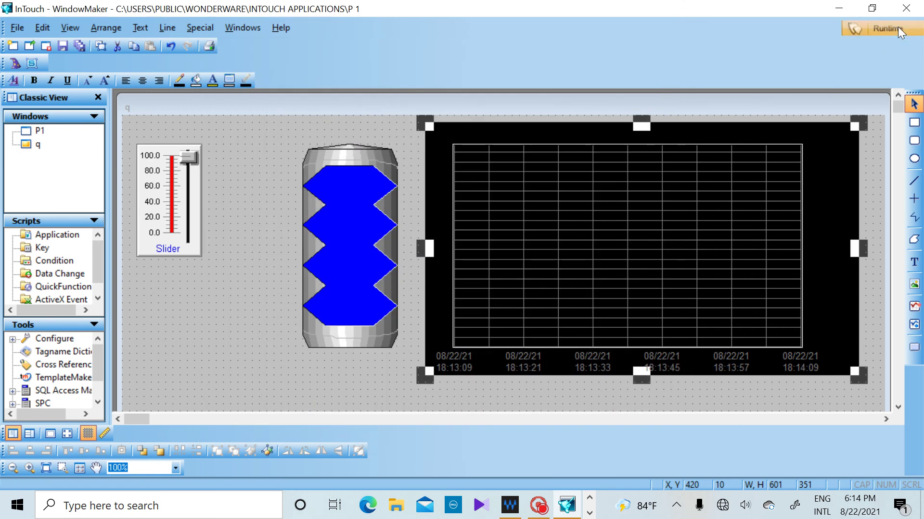
# - Run the window, vary the slider to test the blue trend pen, and return to development mode
pyautogui.click(895, 28)
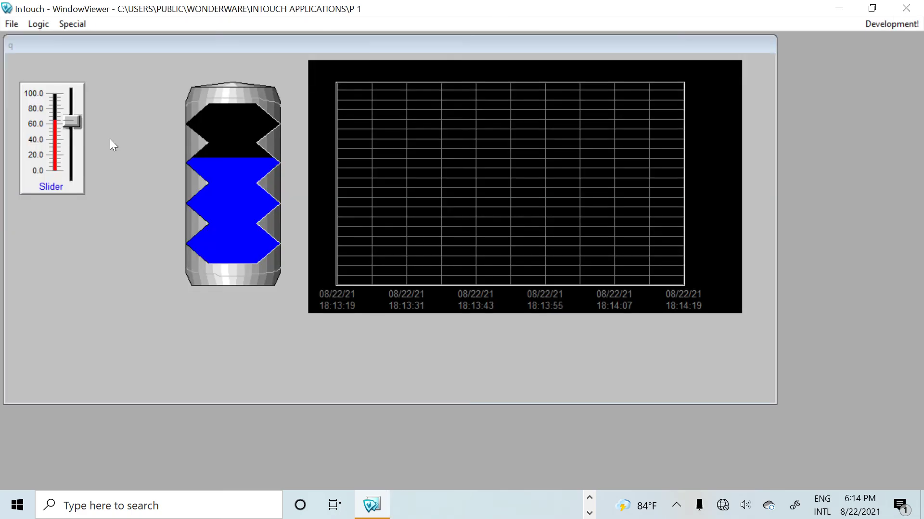
pyautogui.moveTo(72, 120)
pyautogui.mouseDown()
pyautogui.moveTo(103, 169)
pyautogui.moveTo(114, 124)
pyautogui.moveTo(111, 169)
pyautogui.moveTo(95, 123)
pyautogui.moveTo(92, 161)
pyautogui.moveTo(73, 127)
pyautogui.moveTo(73, 146)
pyautogui.moveTo(73, 99)
pyautogui.moveTo(70, 136)
pyautogui.mouseUp()
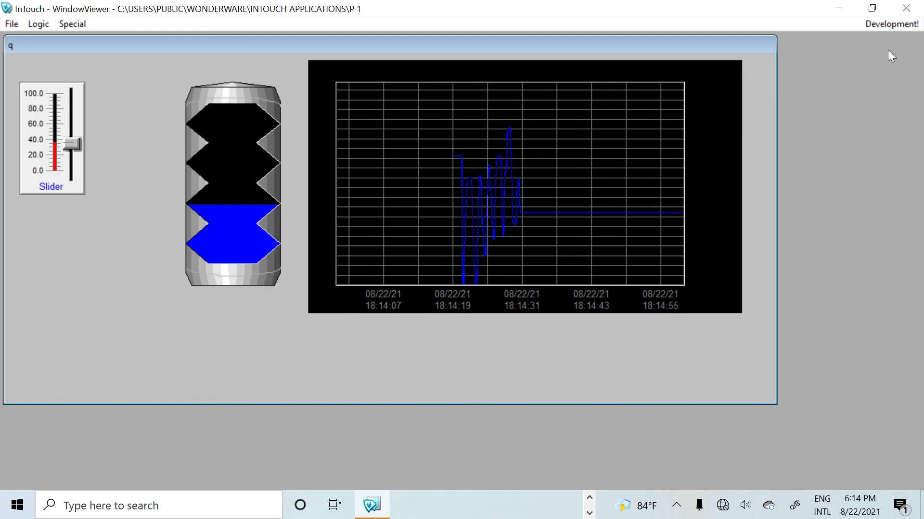
pyautogui.click(890, 25)
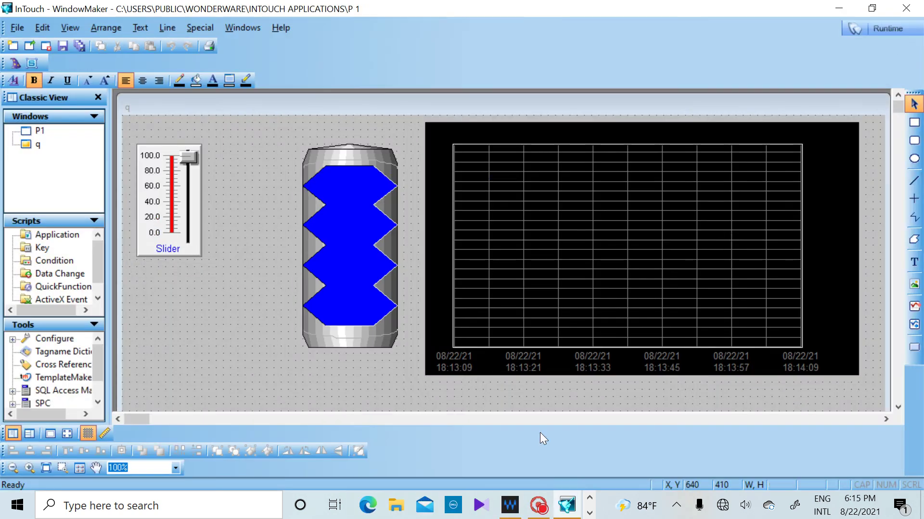